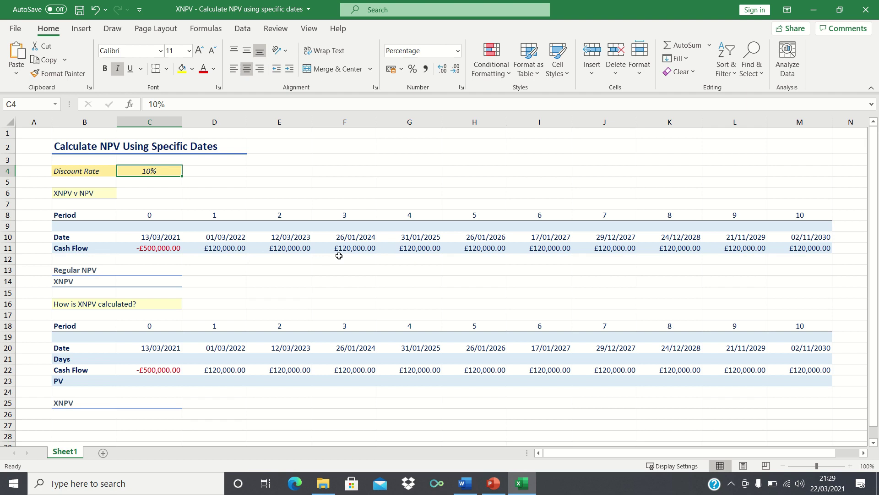
- Undo the last change, then enter =NPV(C4,D11:M11)+C11 in C13 for £237,348.05
{"action": "key", "text": "ctrl+z"}
{"action": "left_click", "coordinate": [157, 268]}
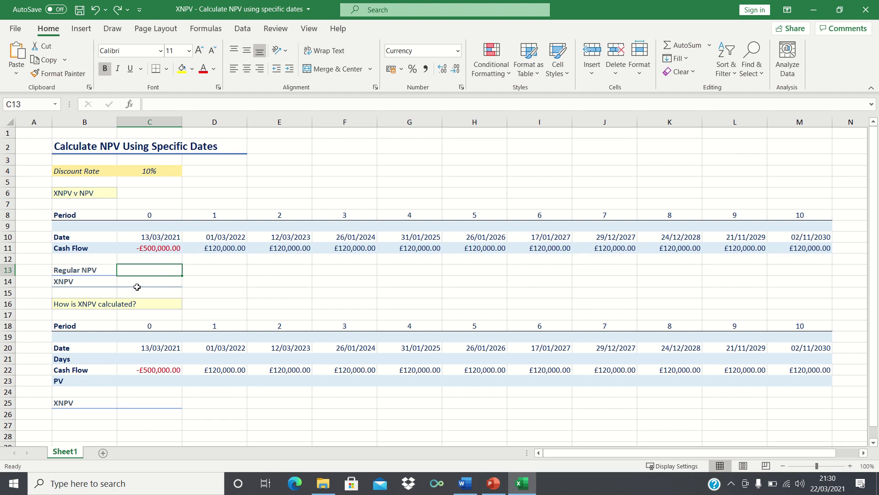
{"action": "type", "text": "=NPV("}
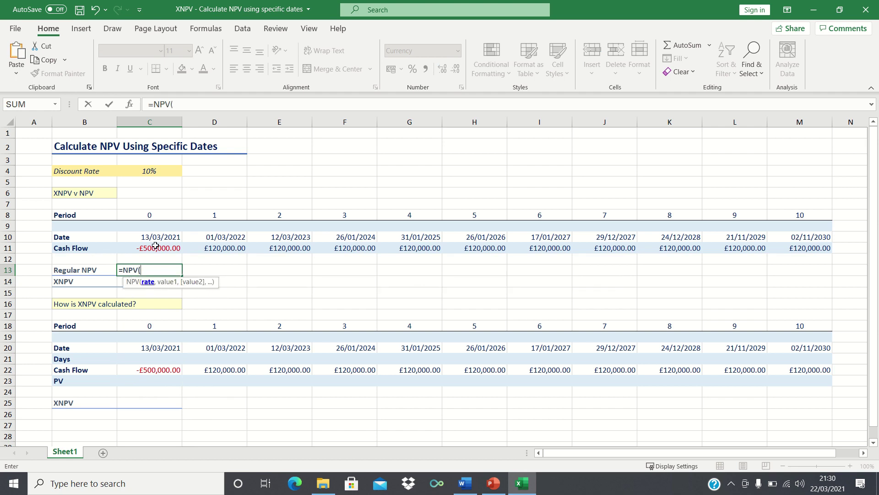
{"action": "left_click", "coordinate": [151, 170]}
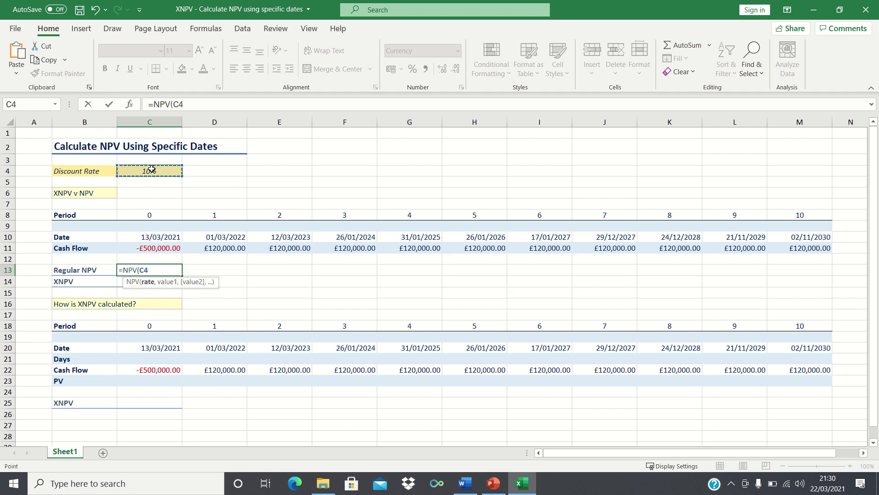
{"action": "type", "text": ","}
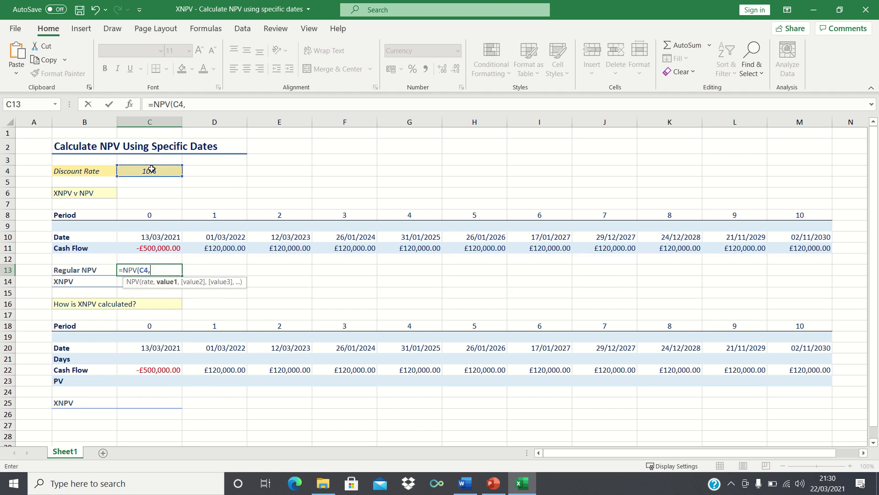
{"action": "left_click", "coordinate": [233, 247]}
{"action": "key", "text": "ctrl+shift+Right"}
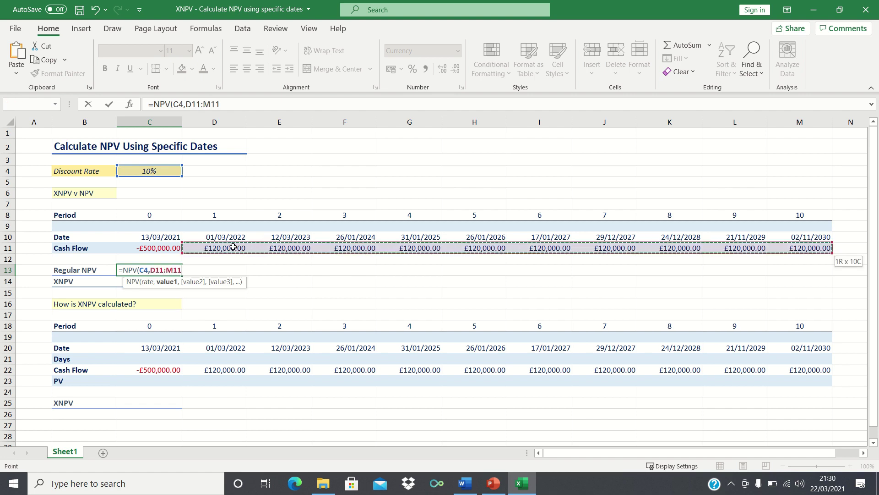
{"action": "type", "text": ")+"}
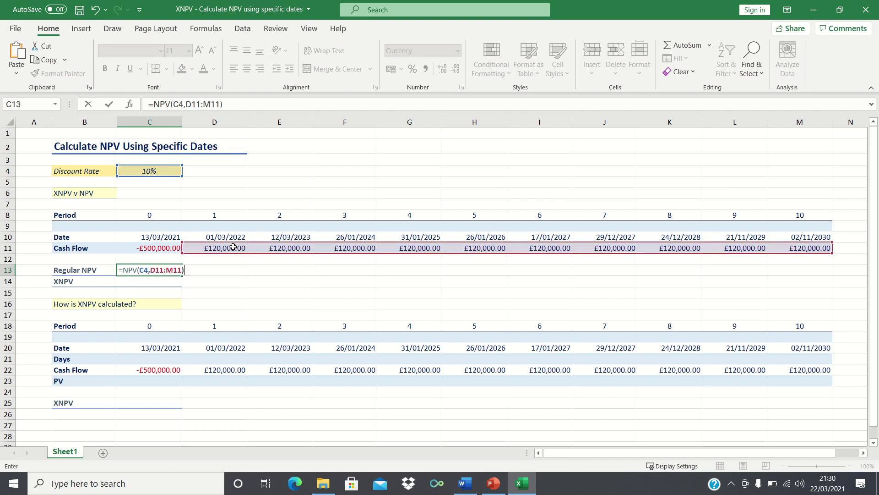
{"action": "left_click", "coordinate": [163, 249]}
{"action": "key", "text": "Return"}
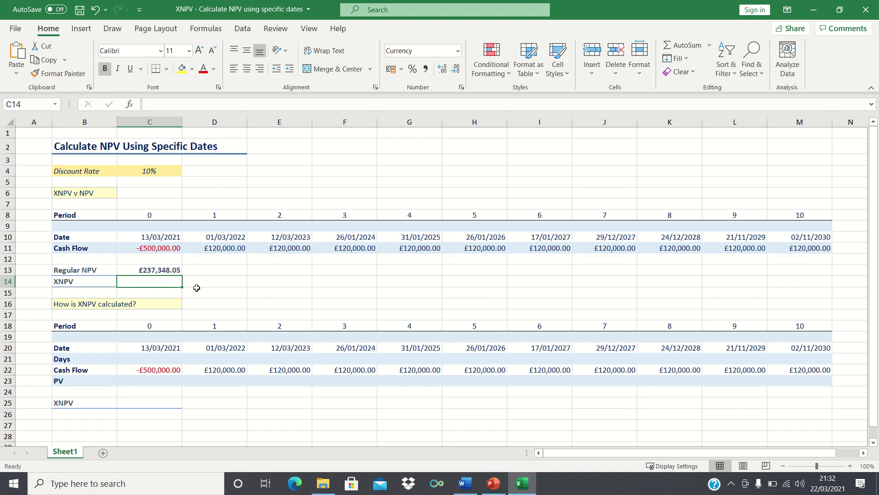
- Enter =XNPV(C4,C11:M11,C10:M10) in C14, returning £246,899.01
{"action": "type", "text": "=XNPV"}
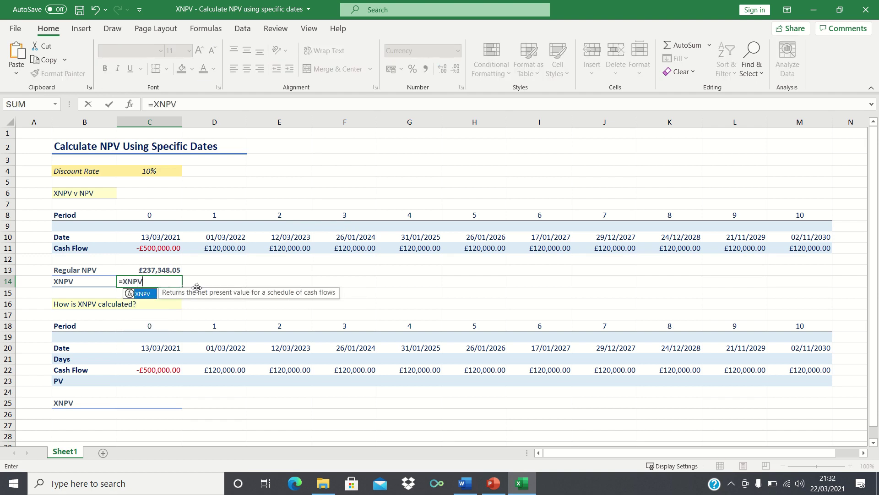
{"action": "type", "text": "("}
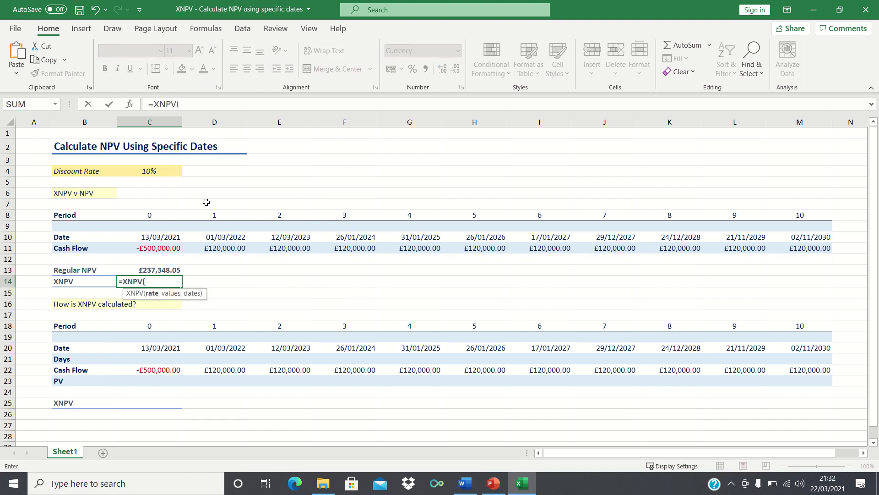
{"action": "left_click", "coordinate": [161, 170]}
{"action": "type", "text": ","}
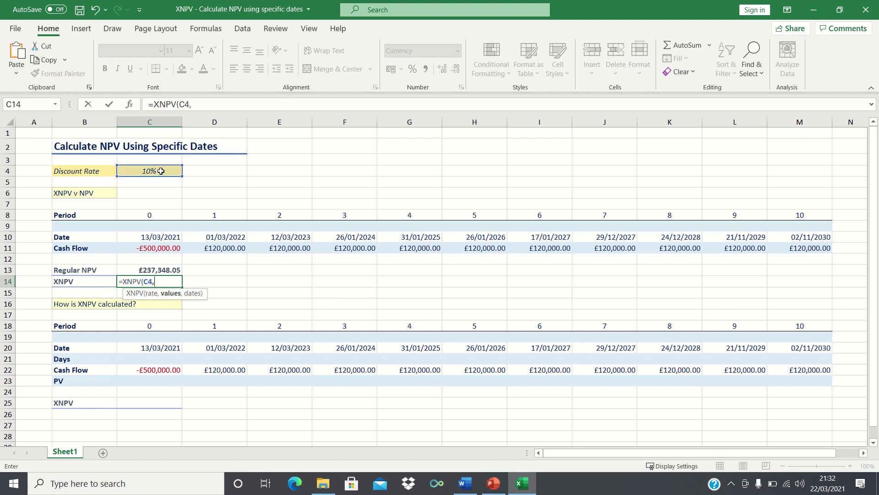
{"action": "left_click", "coordinate": [164, 246]}
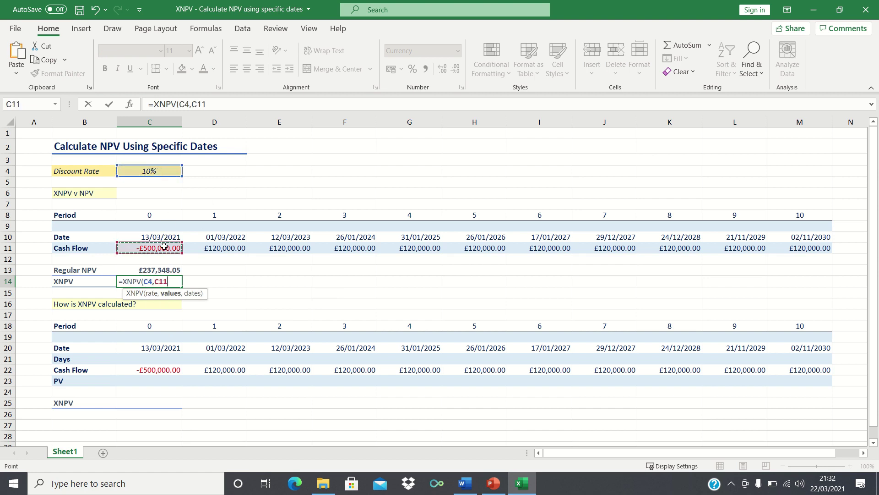
{"action": "key", "text": "ctrl+shift+Right"}
{"action": "type", "text": ","}
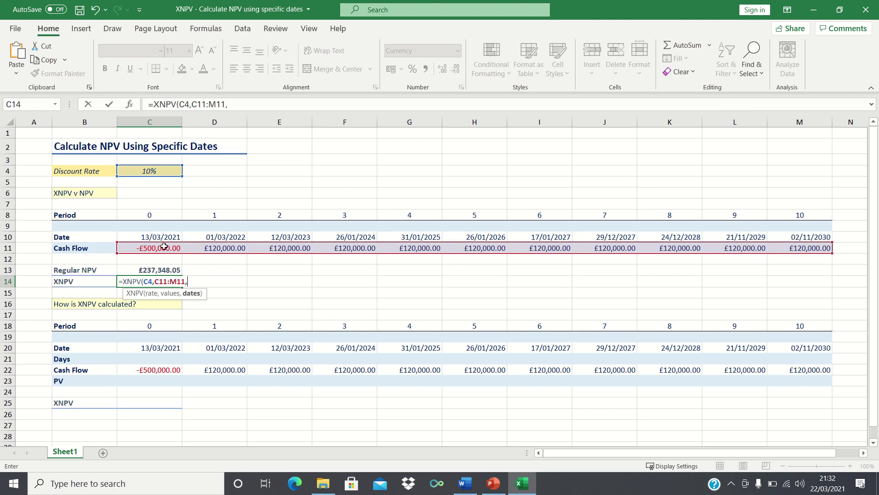
{"action": "left_click", "coordinate": [159, 236]}
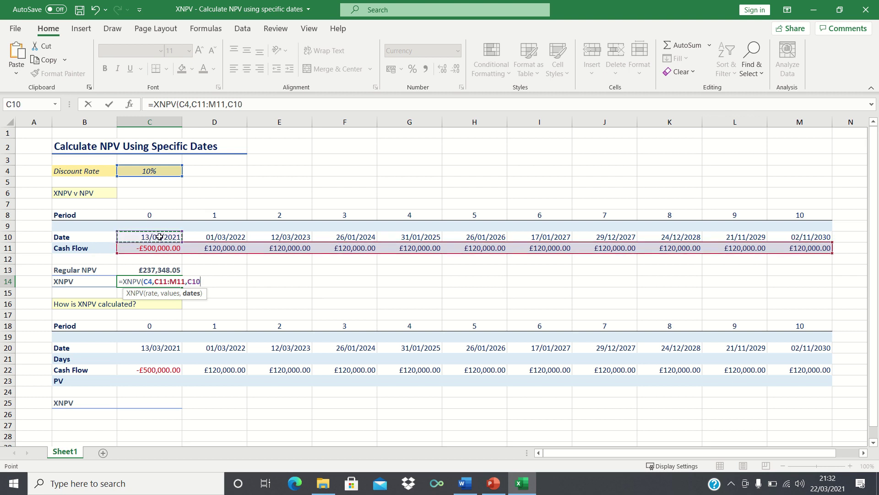
{"action": "key", "text": "ctrl+shift+Right"}
{"action": "key", "text": "Return"}
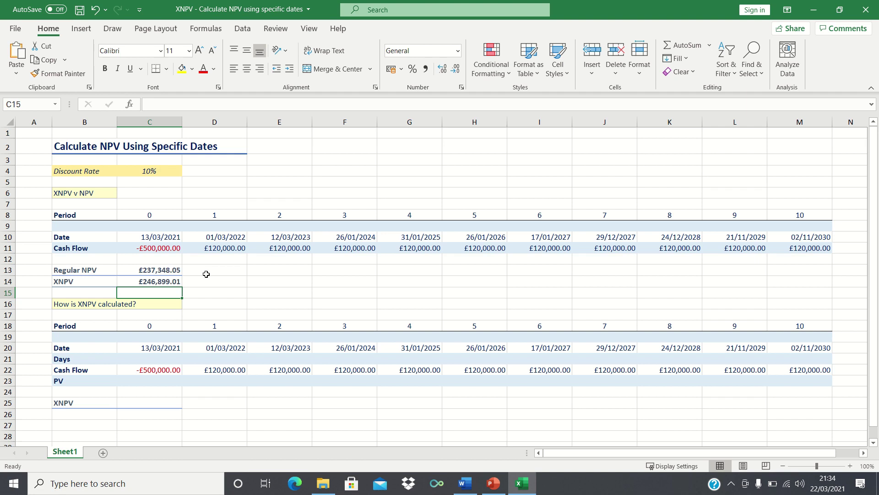
- Enter =D20-$C$20 in D21 and fill it across to M21, giving 353 to 3521 days
{"action": "left_click", "coordinate": [159, 359]}
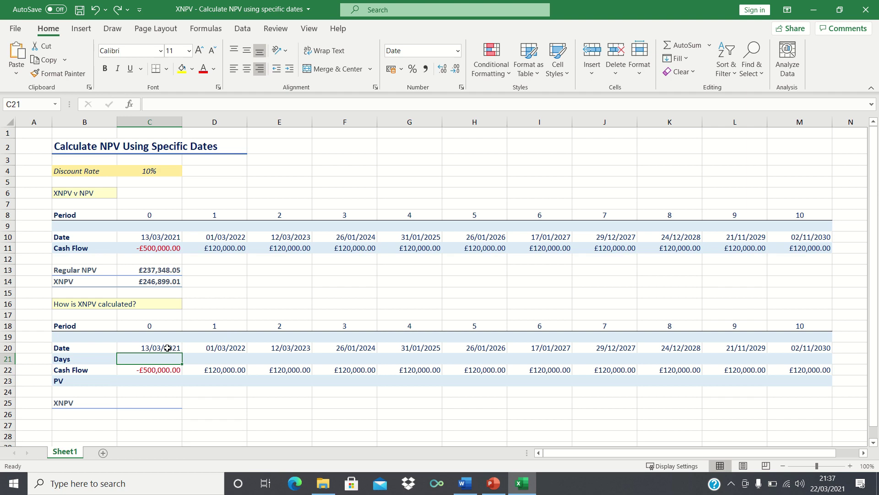
{"action": "key", "text": "Right"}
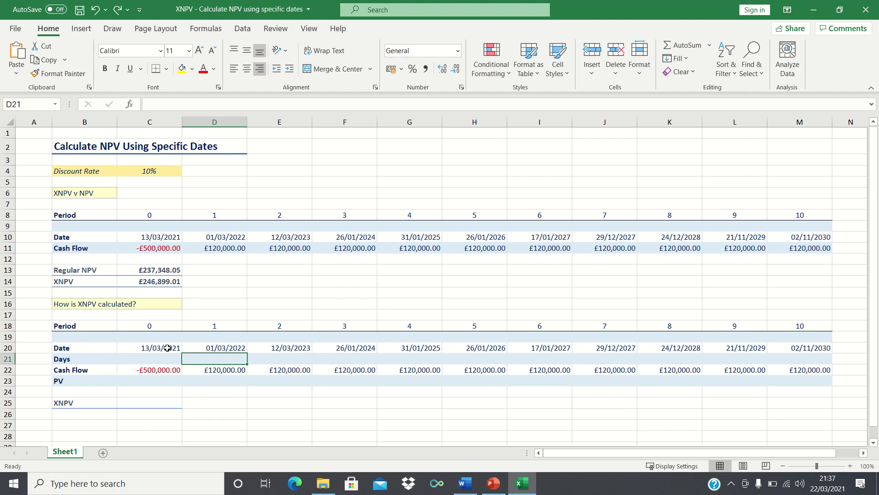
{"action": "type", "text": "="}
{"action": "key", "text": "Up"}
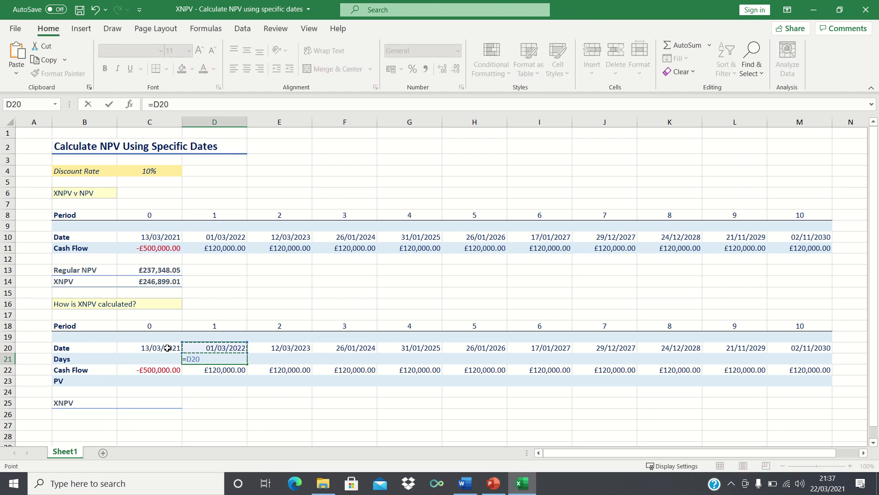
{"action": "type", "text": "-"}
{"action": "key", "text": "Left"}
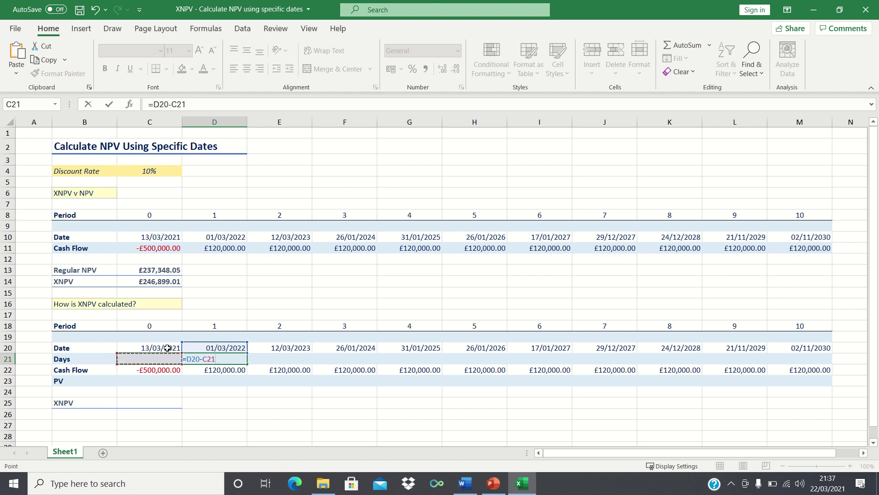
{"action": "key", "text": "Up"}
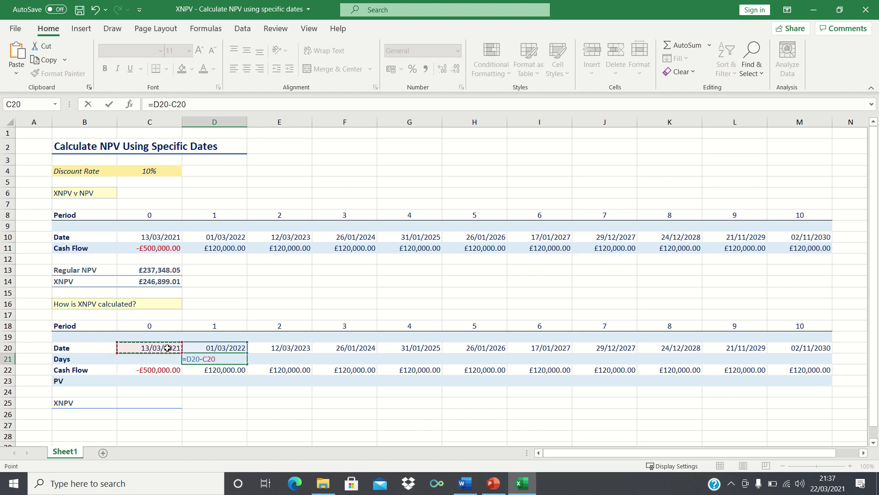
{"action": "key", "text": "F4"}
{"action": "key", "text": "Return"}
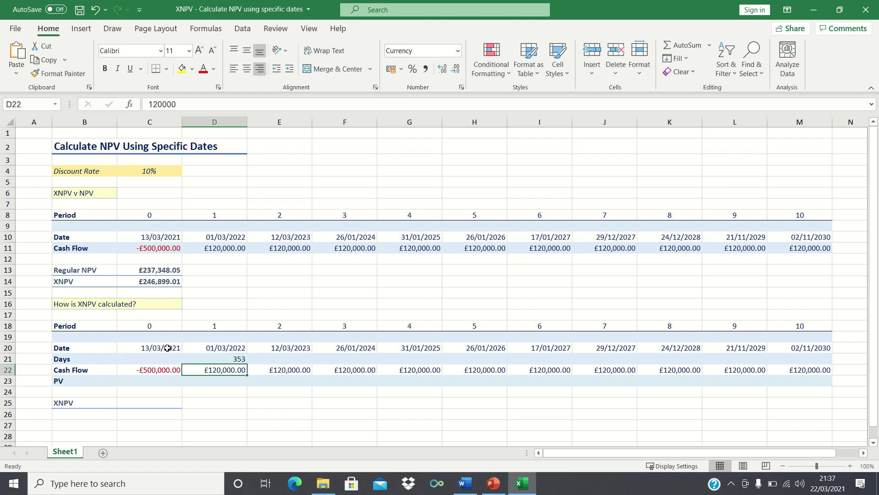
{"action": "key", "text": "Up"}
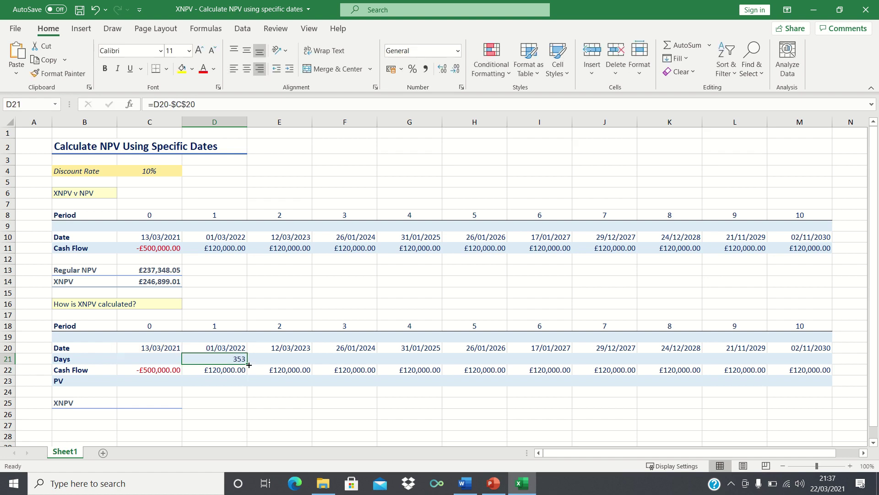
{"action": "left_click_drag", "start_coordinate": [247, 364], "coordinate": [806, 369]}
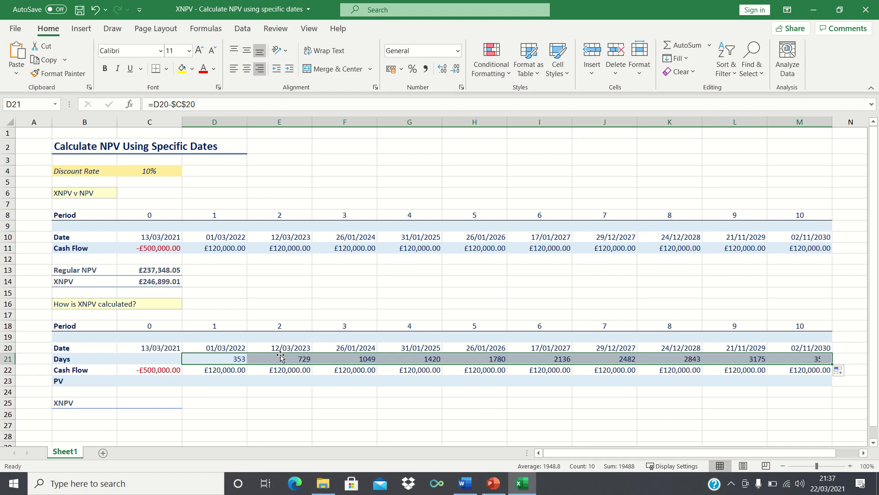
{"action": "left_click", "coordinate": [237, 360]}
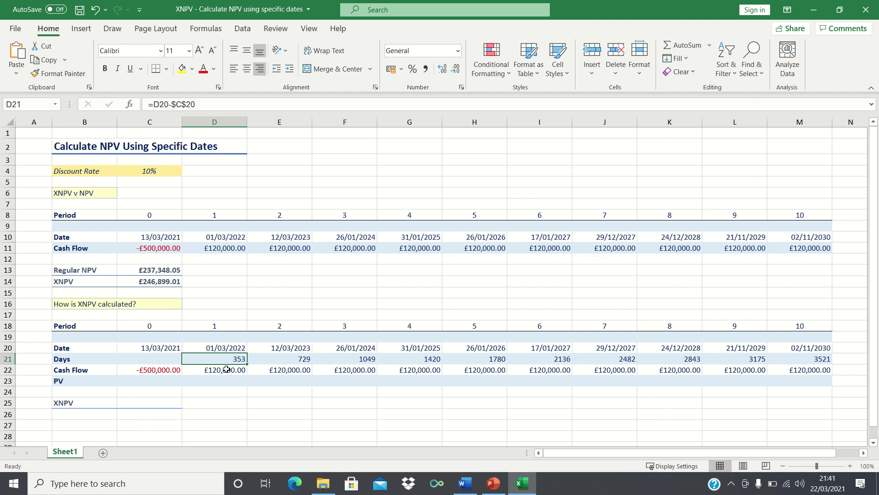
- Set the period 0 PV in C23 to =C22
{"action": "key", "text": "Down"}
{"action": "key", "text": "Down"}
{"action": "key", "text": "Left"}
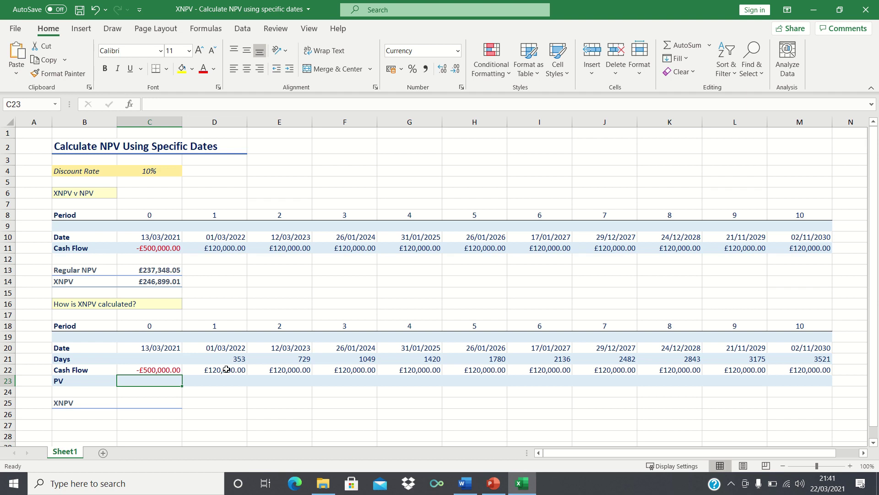
{"action": "type", "text": "=C22"}
{"action": "key", "text": "Return"}
- Build the year 1 PV formula in D23, discounting D22 at C4 over D21/365
{"action": "key", "text": "Up"}
{"action": "key", "text": "Right"}
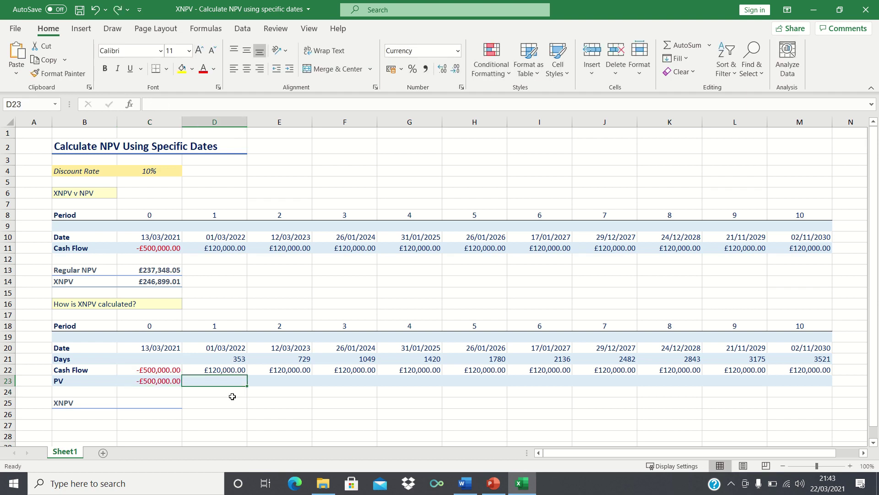
{"action": "type", "text": "="}
{"action": "key", "text": "Up"}
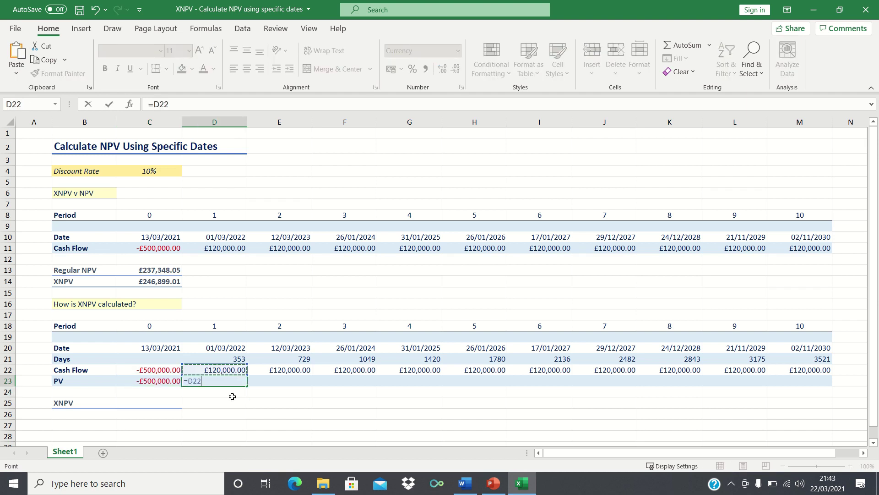
{"action": "type", "text": "/(1+"}
{"action": "left_click", "coordinate": [157, 171]}
{"action": "type", "text": ")"}
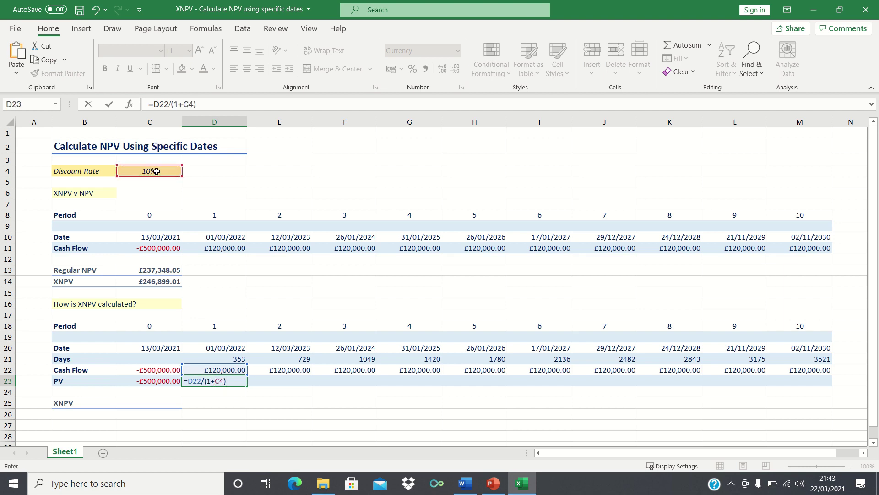
{"action": "type", "text": "^"}
{"action": "left_click", "coordinate": [222, 357]}
{"action": "type", "text": "/365)"}
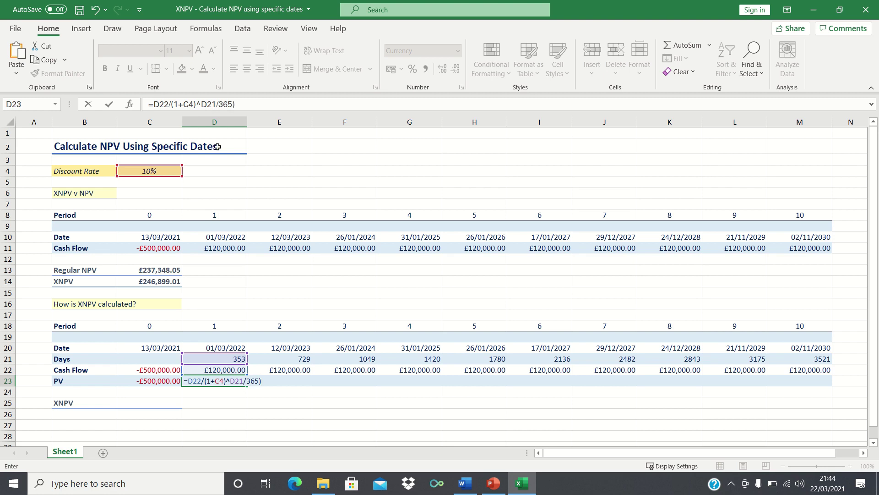
- Correct it to =D22/(1+$C$4)^(D21/365) and fill it across to M23
{"action": "left_click", "coordinate": [202, 104]}
{"action": "type", "text": "("}
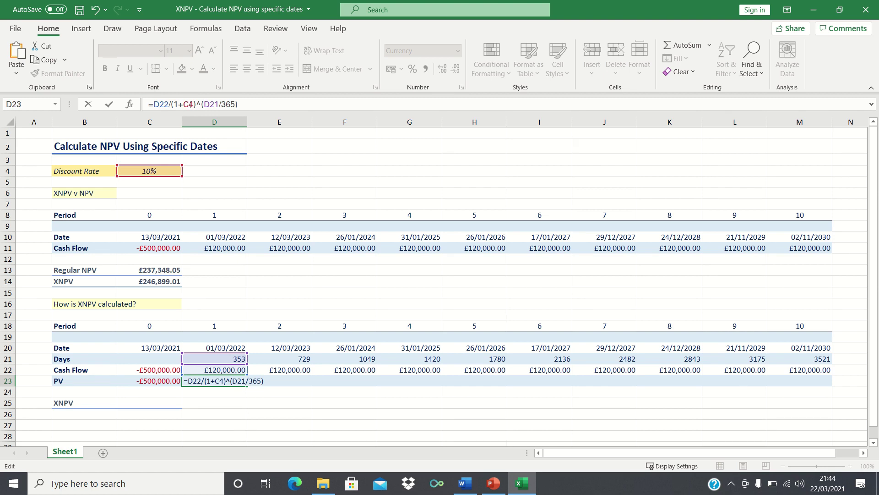
{"action": "double_click", "coordinate": [190, 104]}
{"action": "key", "text": "F4"}
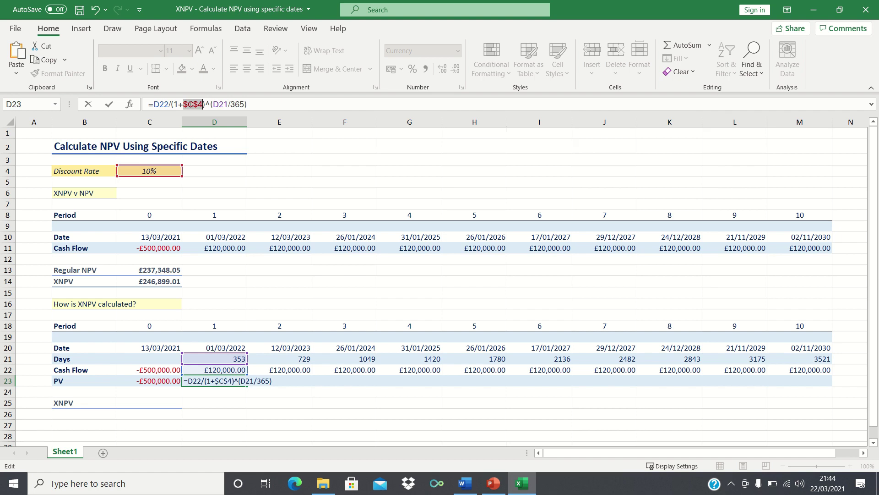
{"action": "key", "text": "Return"}
{"action": "key", "text": "Up"}
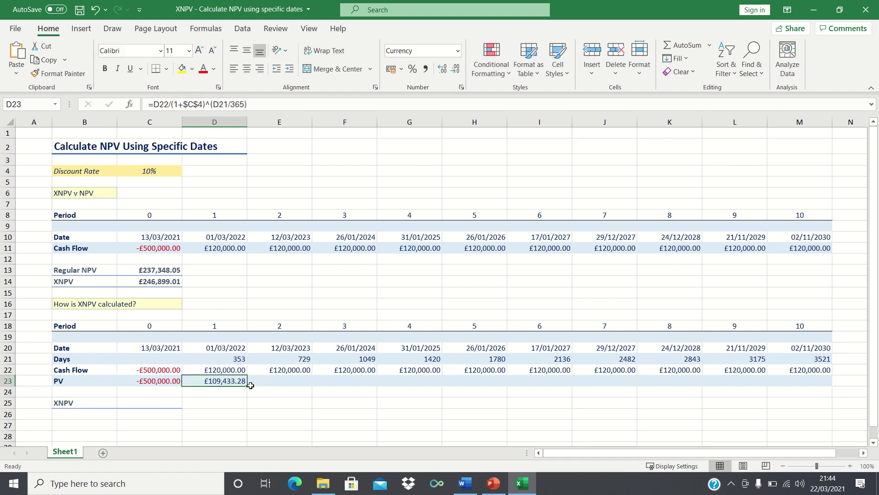
{"action": "left_click_drag", "start_coordinate": [247, 386], "coordinate": [820, 373]}
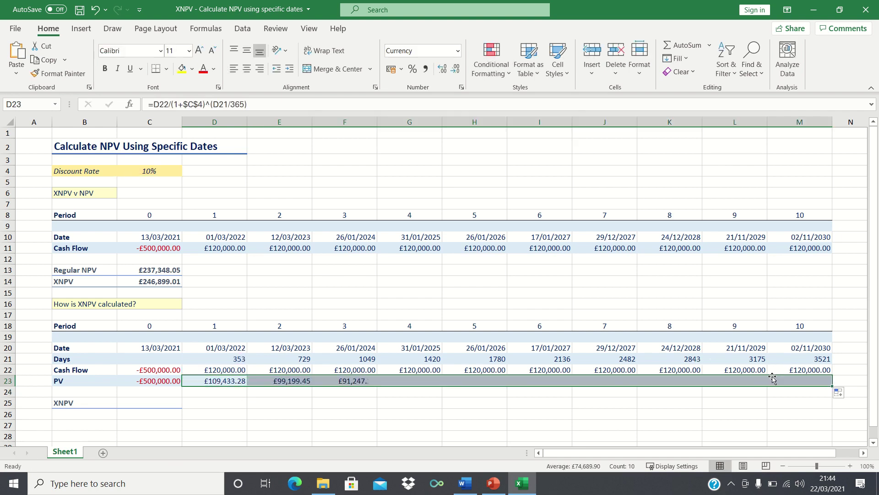
{"action": "left_click", "coordinate": [224, 380]}
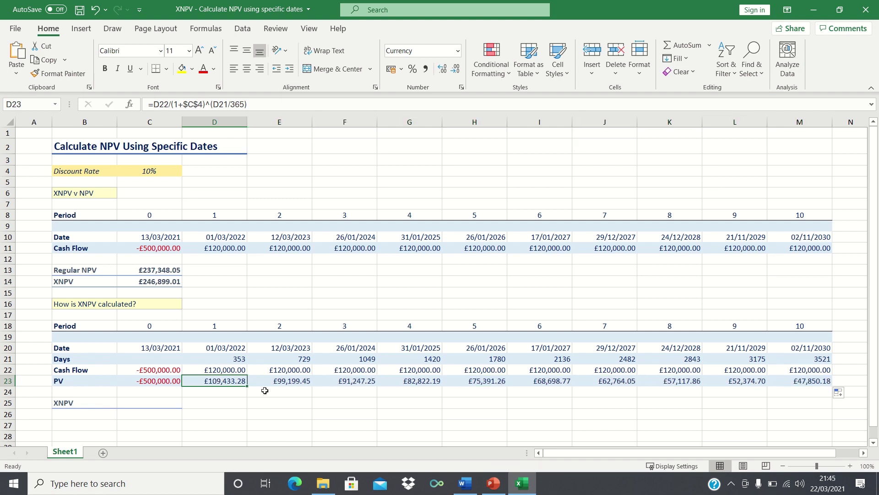
- Enter =SUM(C23:M23) in C25, totalling £246,899.01
{"action": "left_click", "coordinate": [164, 400]}
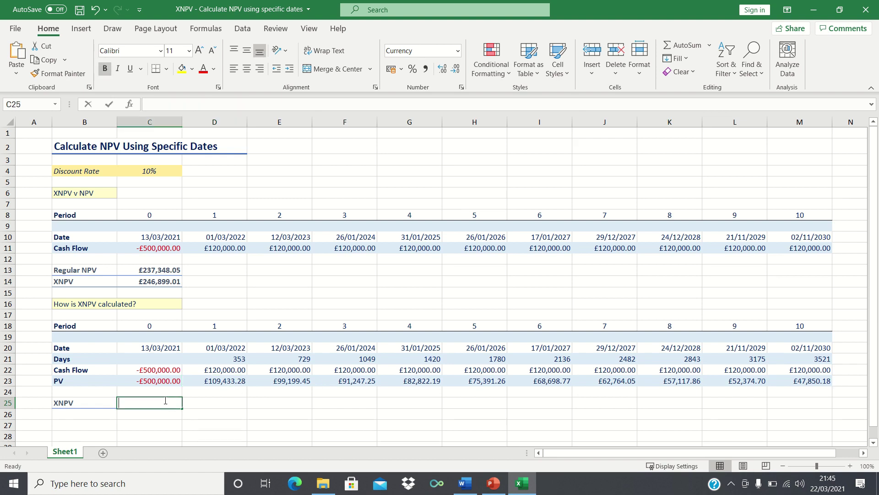
{"action": "type", "text": "=sum("}
{"action": "key", "text": "Up"}
{"action": "key", "text": "Up"}
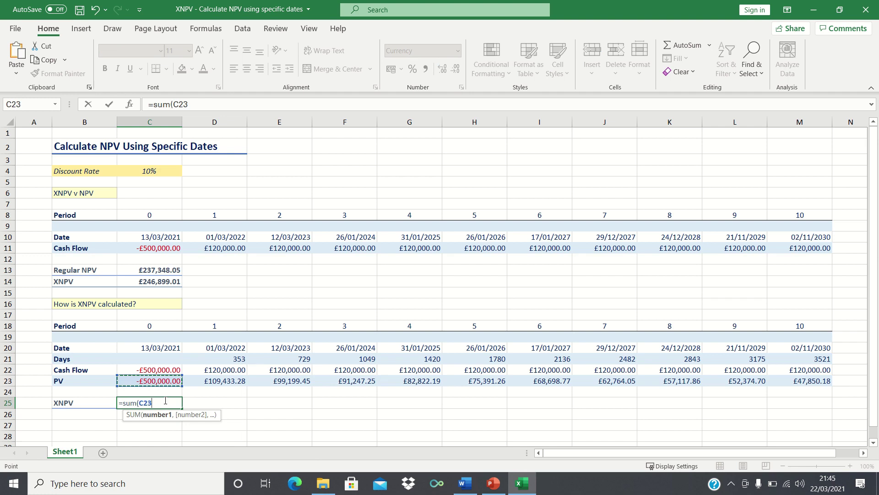
{"action": "key", "text": "ctrl+shift+Right"}
{"action": "key", "text": "Return"}
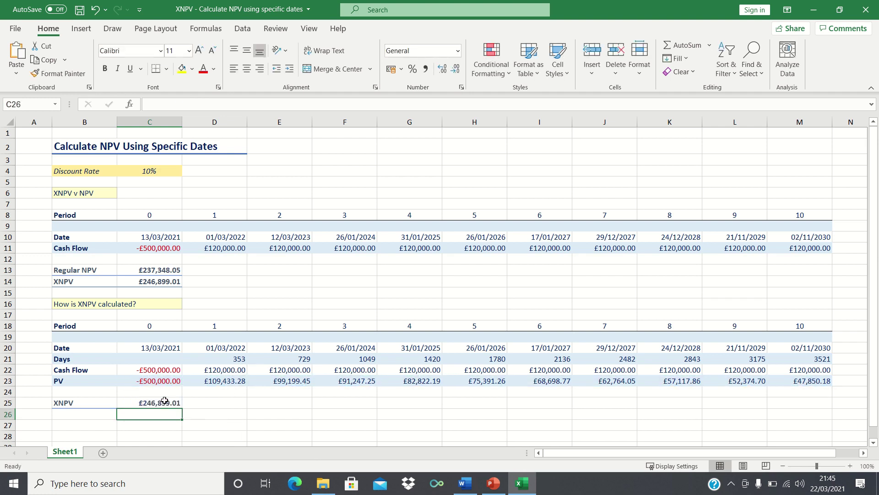